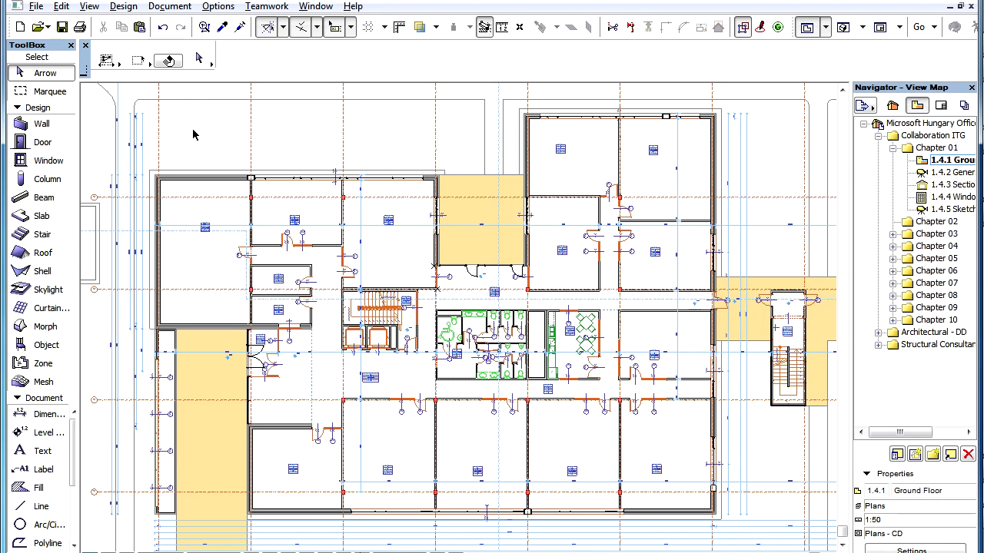
Open the IFC Manager from File Special > IFC 2x3.
{"action": "left_click", "coordinate": [35, 6]}
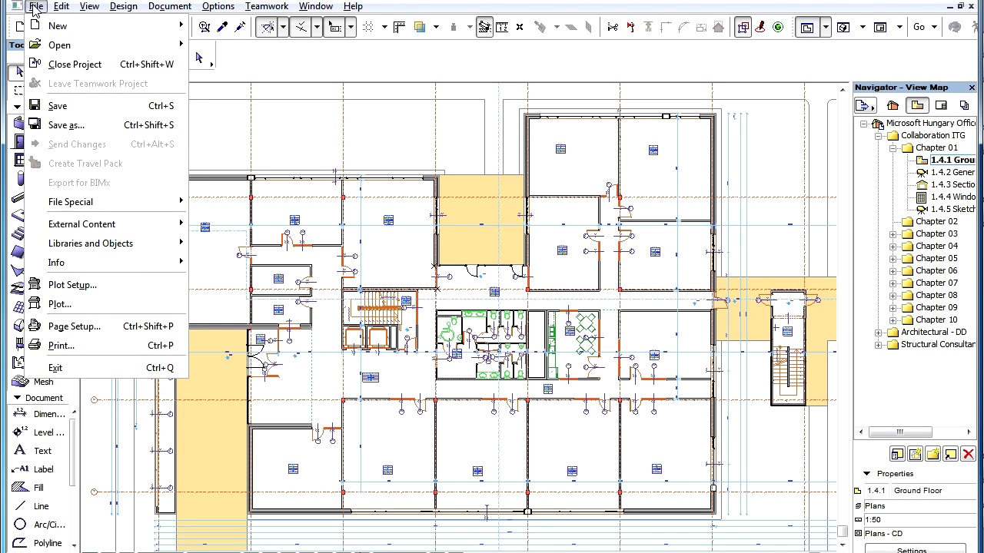
{"action": "mouse_move", "coordinate": [182, 202]}
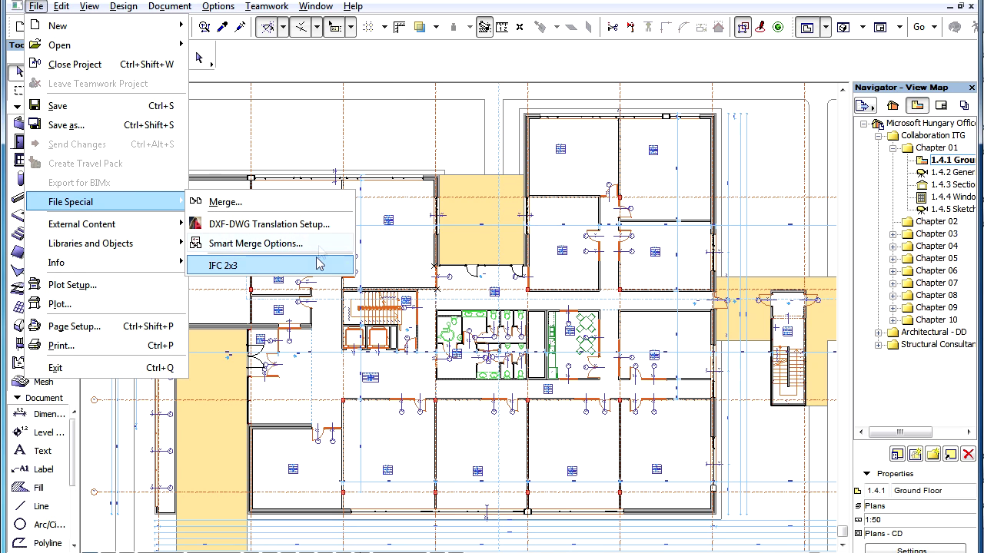
{"action": "mouse_move", "coordinate": [318, 264]}
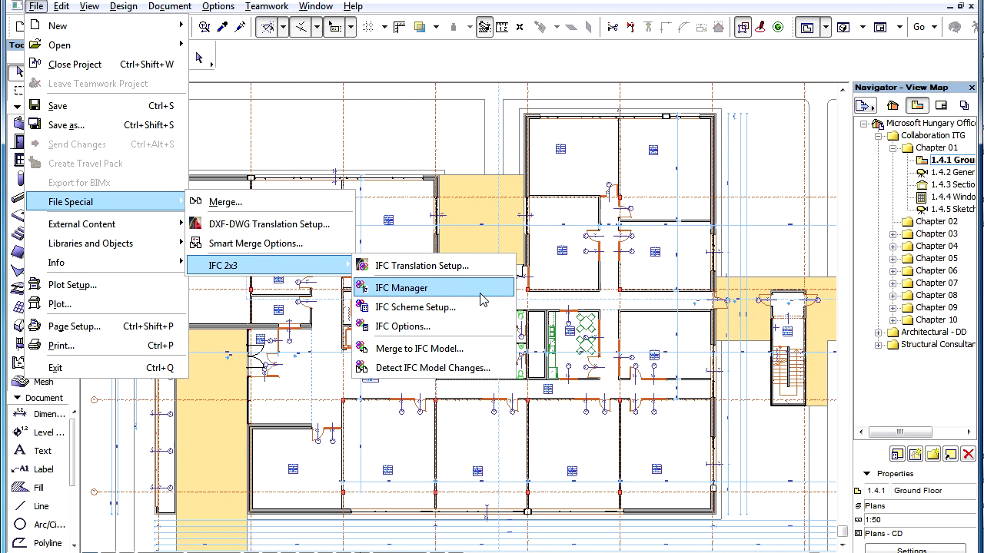
{"action": "left_click", "coordinate": [384, 287]}
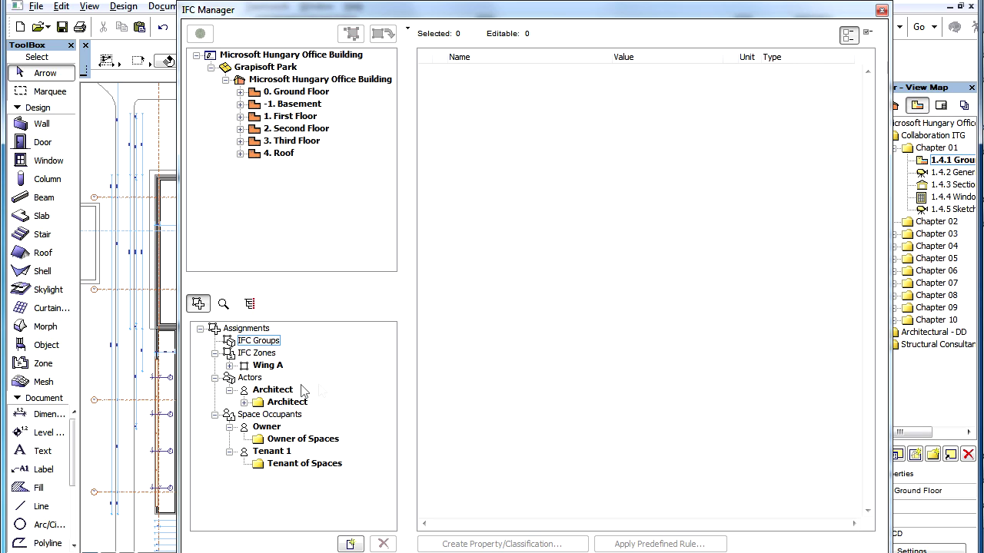
{"action": "left_click", "coordinate": [251, 377]}
{"action": "left_click", "coordinate": [295, 418]}
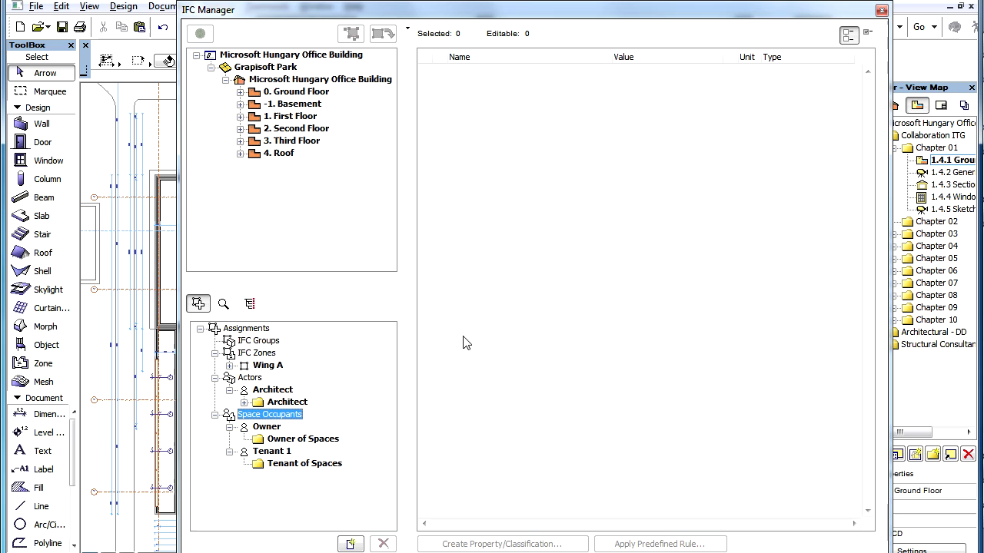
{"action": "left_click", "coordinate": [287, 392]}
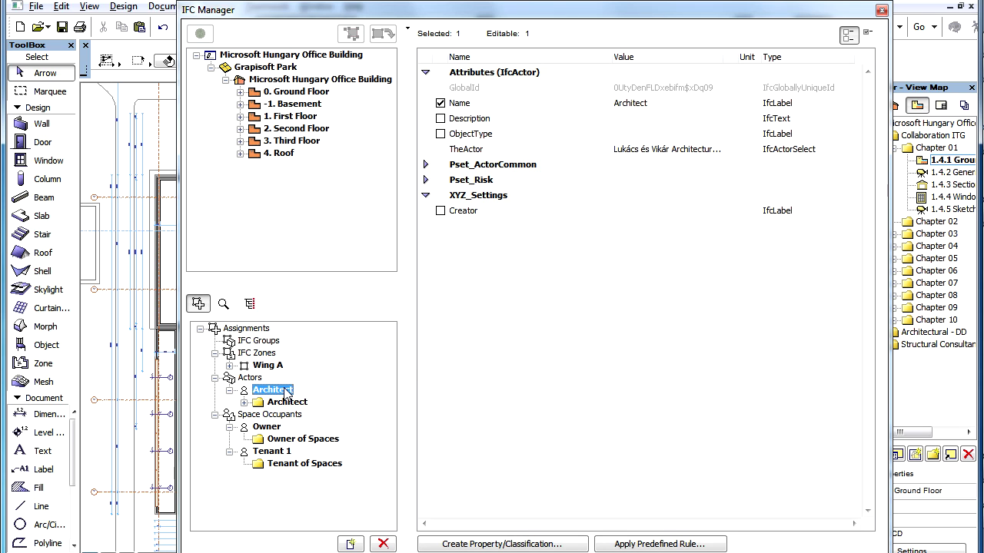
{"action": "left_click", "coordinate": [669, 151]}
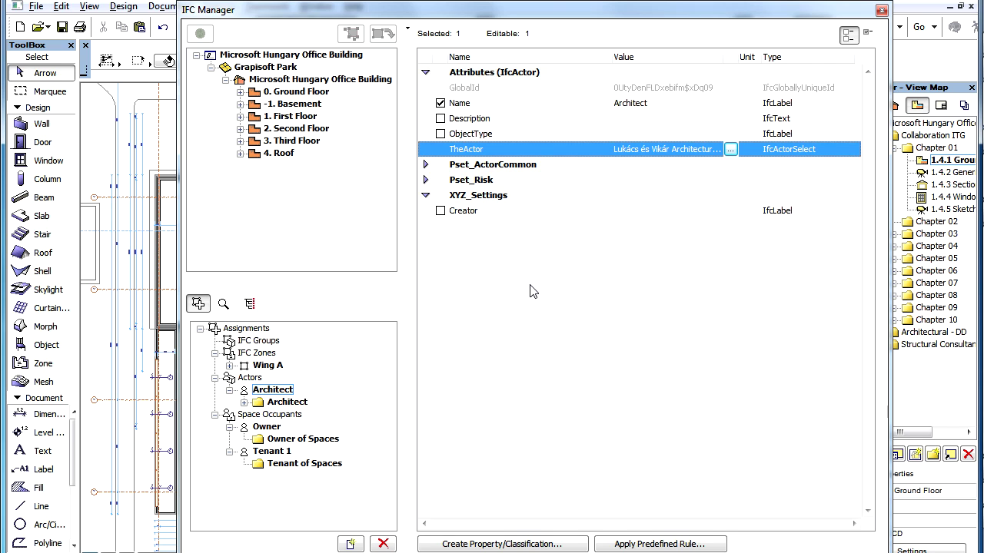
{"action": "left_click", "coordinate": [664, 103]}
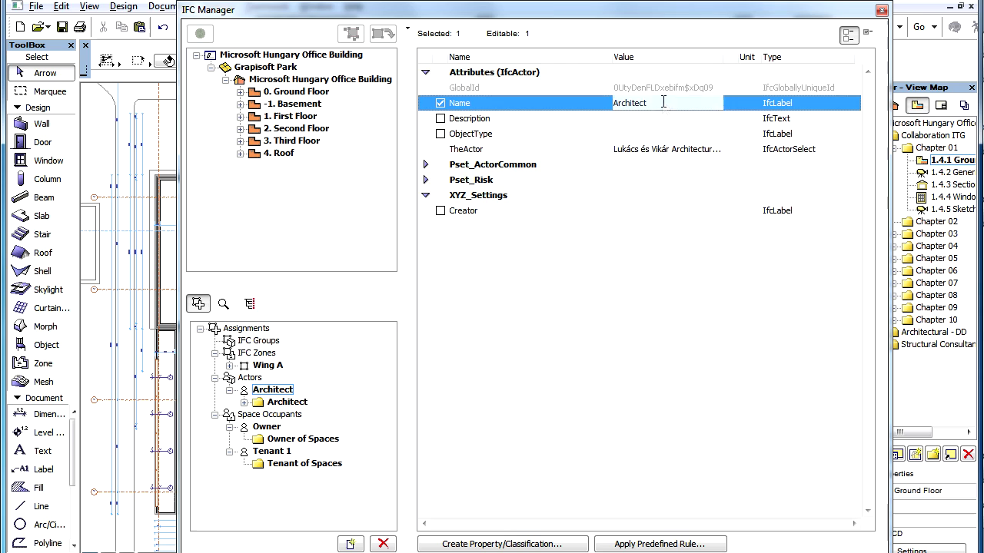
{"action": "left_click", "coordinate": [282, 418]}
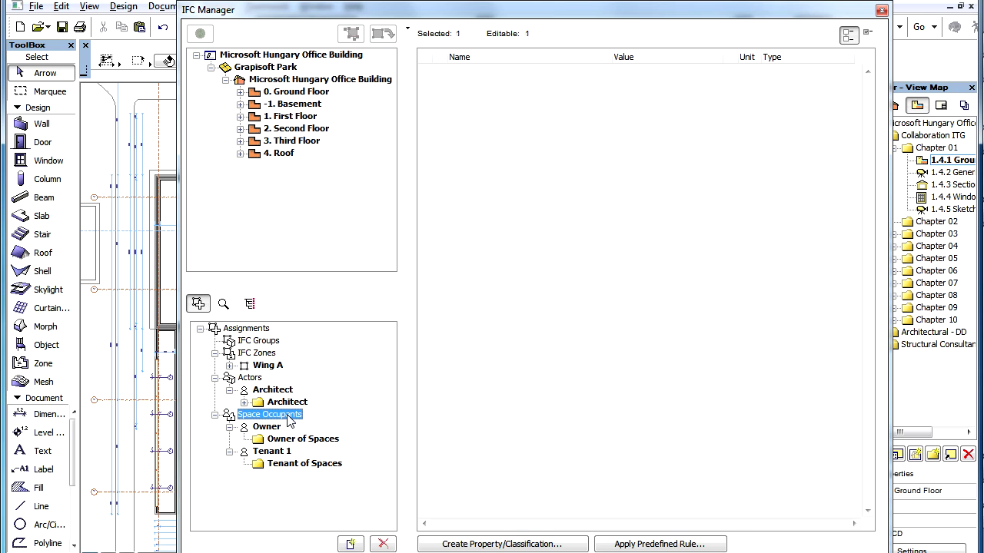
{"action": "left_click", "coordinate": [271, 428]}
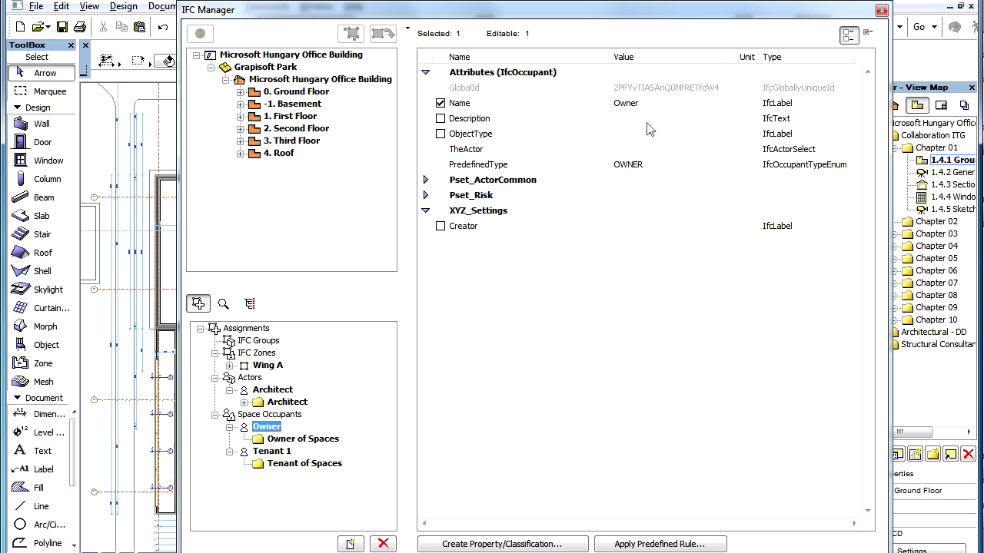
{"action": "left_click", "coordinate": [661, 166]}
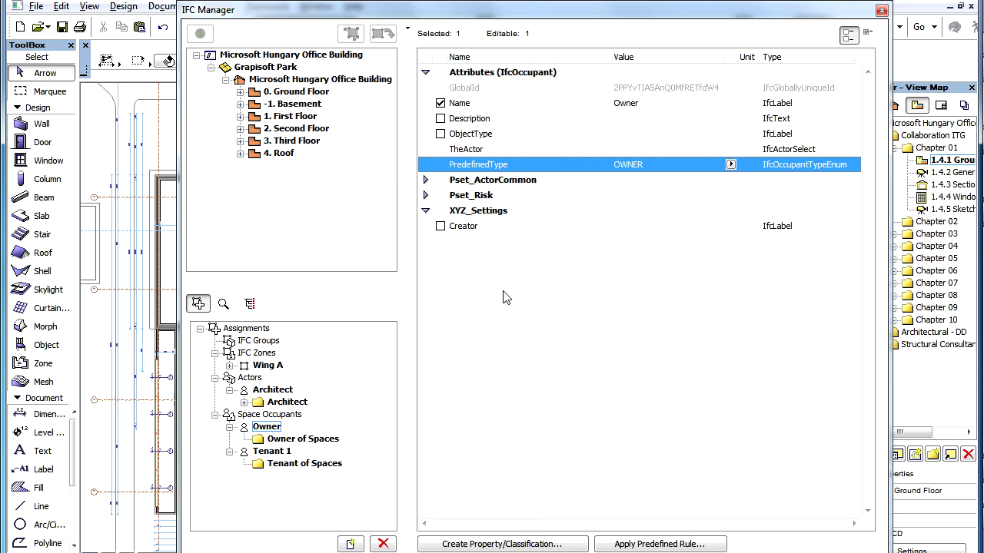
{"action": "left_click", "coordinate": [258, 382]}
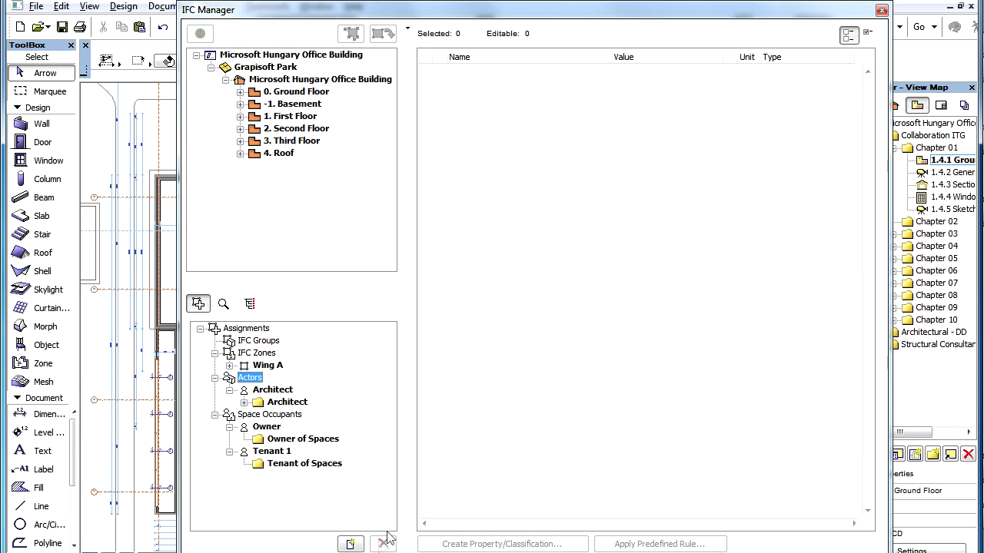
Add a new actor named 'Client' and bring up person and organization choices for its TheActor.
{"action": "left_click", "coordinate": [355, 545]}
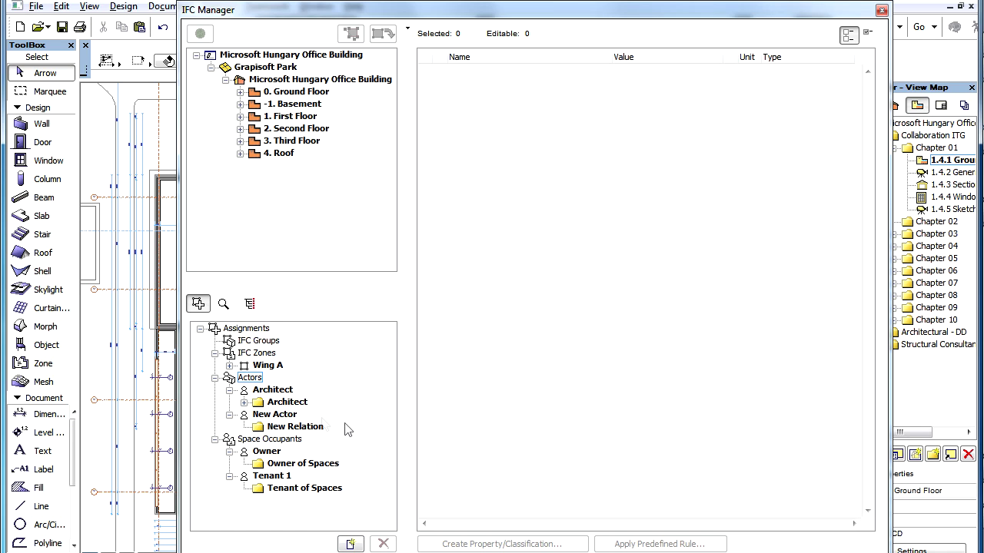
{"action": "left_click", "coordinate": [278, 415]}
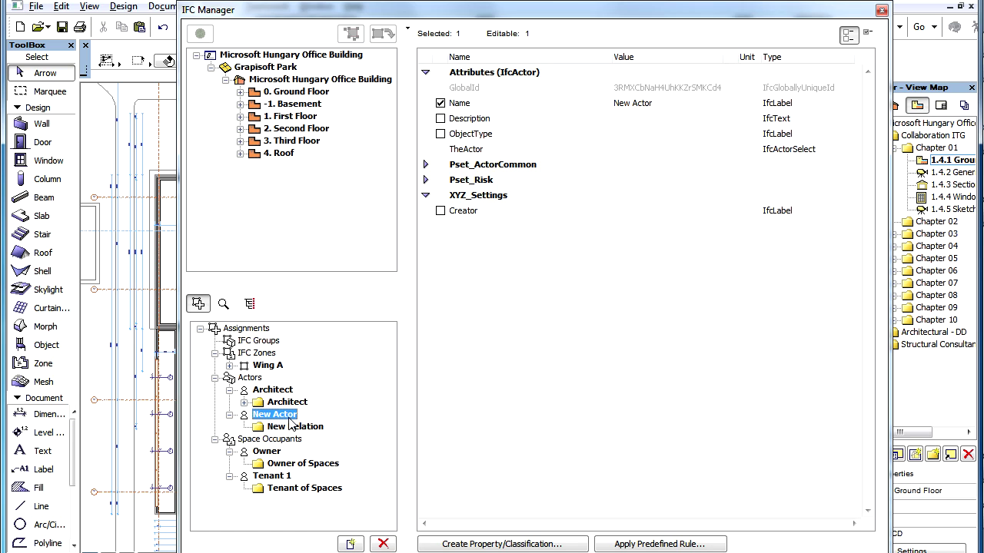
{"action": "left_click", "coordinate": [677, 103]}
{"action": "key", "text": "ctrl+a"}
{"action": "type", "text": "Client"}
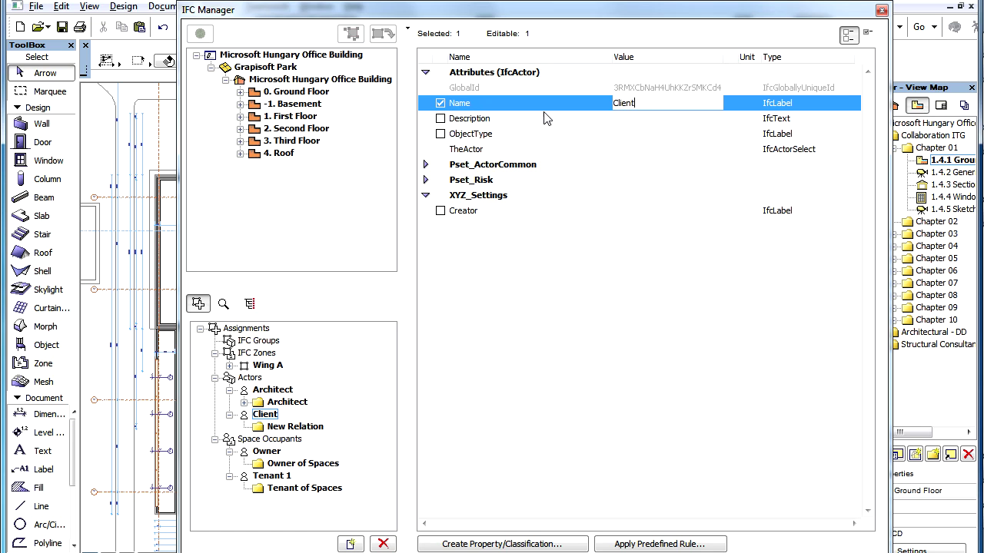
{"action": "left_click", "coordinate": [671, 153]}
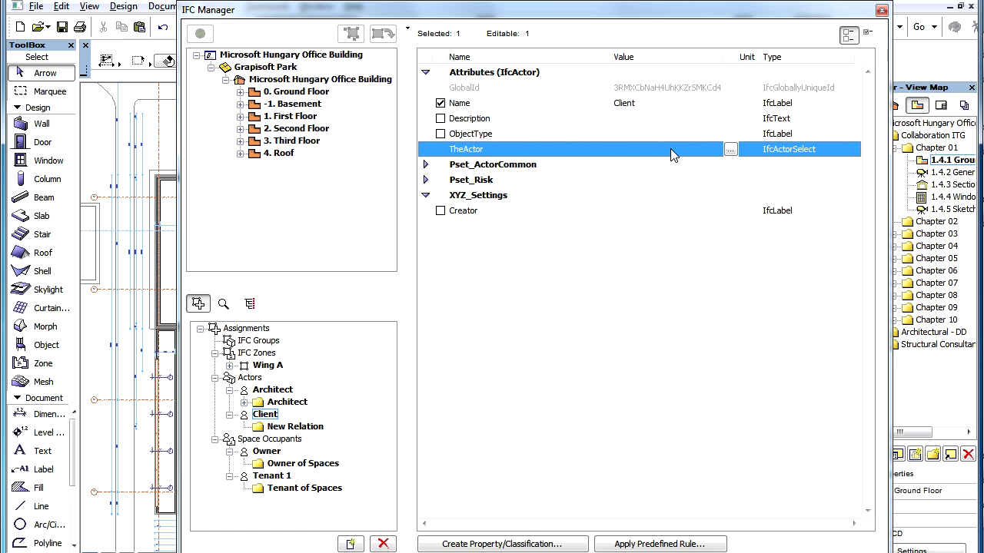
{"action": "left_click", "coordinate": [730, 150]}
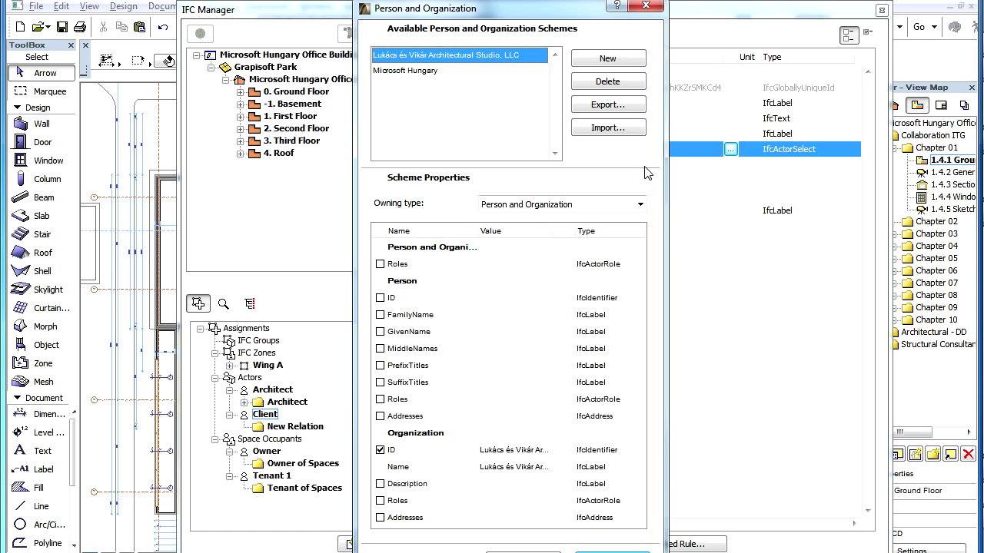
{"action": "left_click", "coordinate": [640, 204]}
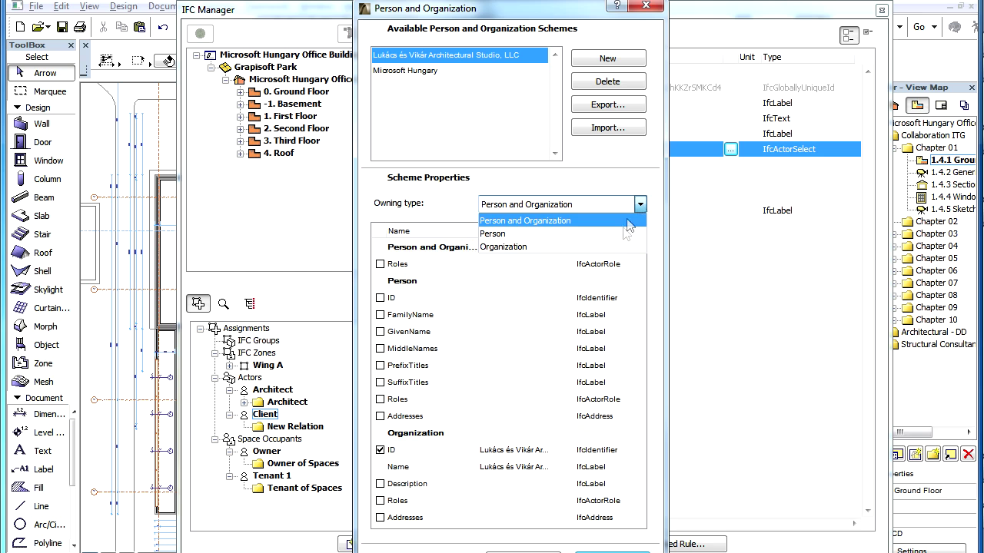
{"action": "left_click", "coordinate": [622, 229]}
{"action": "left_click", "coordinate": [640, 204]}
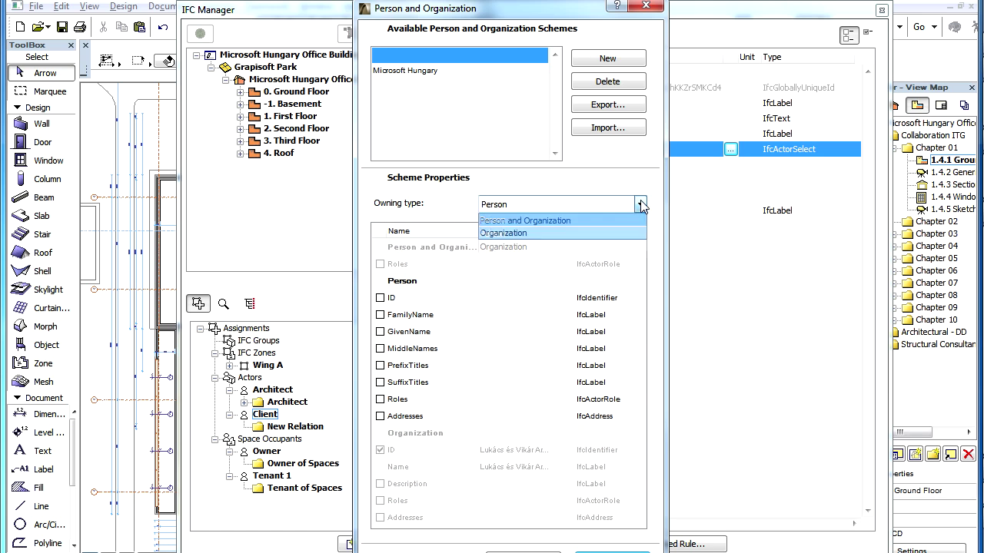
{"action": "left_click", "coordinate": [620, 246]}
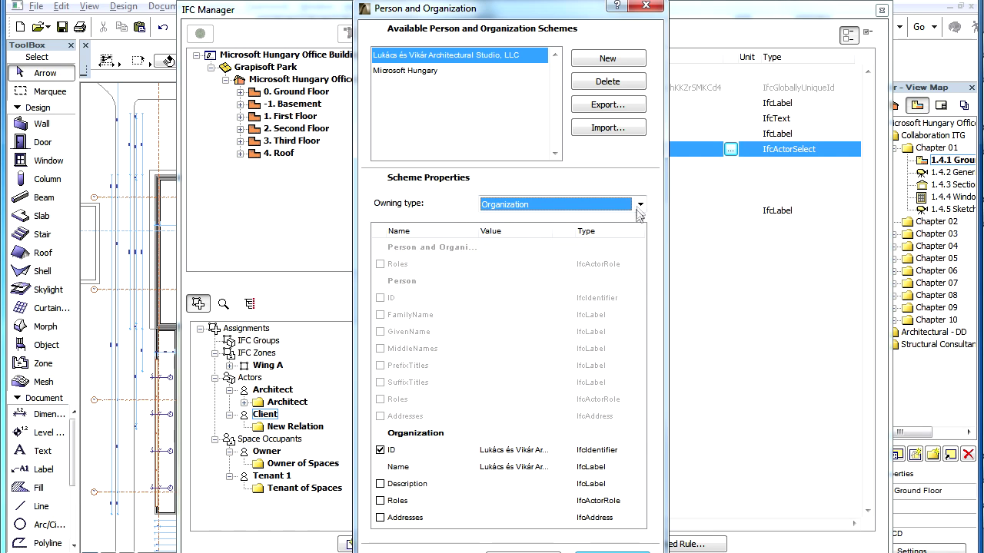
{"action": "left_click", "coordinate": [639, 206]}
{"action": "left_click", "coordinate": [627, 222]}
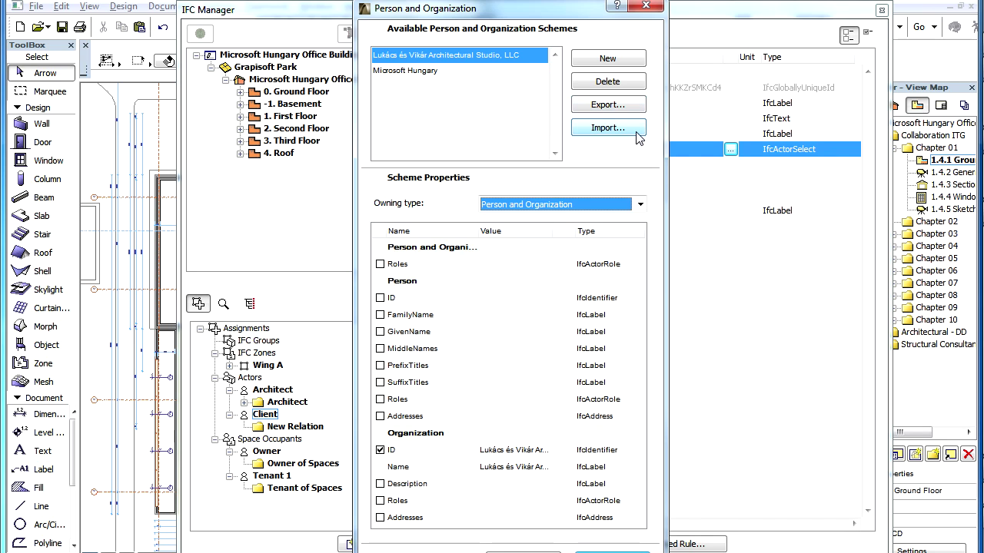
Create an Organization scheme with ID 'Graphisoft Part' and name 'Graphisoft Park' as Client's TheActor.
{"action": "left_click", "coordinate": [639, 61]}
{"action": "left_click", "coordinate": [578, 209]}
{"action": "left_click", "coordinate": [504, 247]}
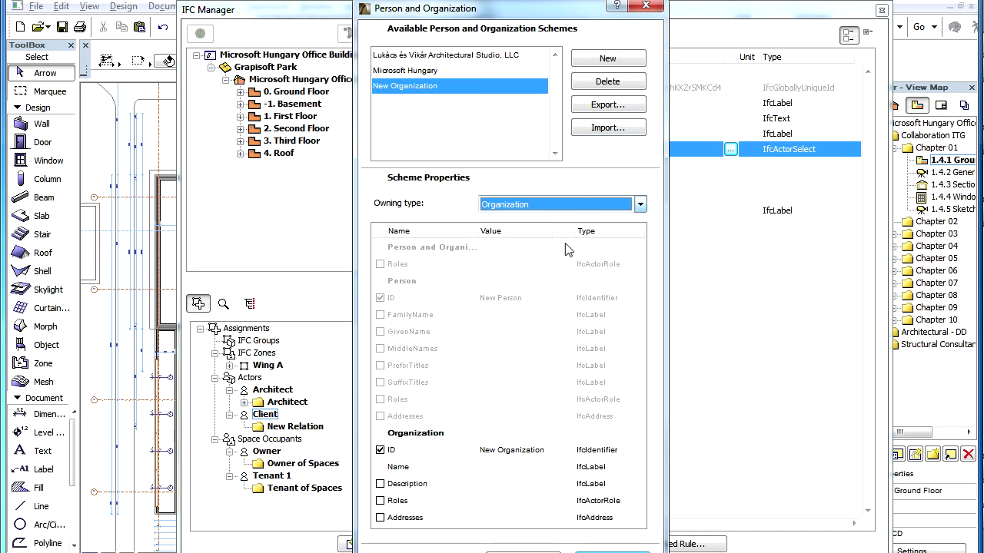
{"action": "left_click", "coordinate": [511, 450]}
{"action": "type", "text": "Graphisoft Part"}
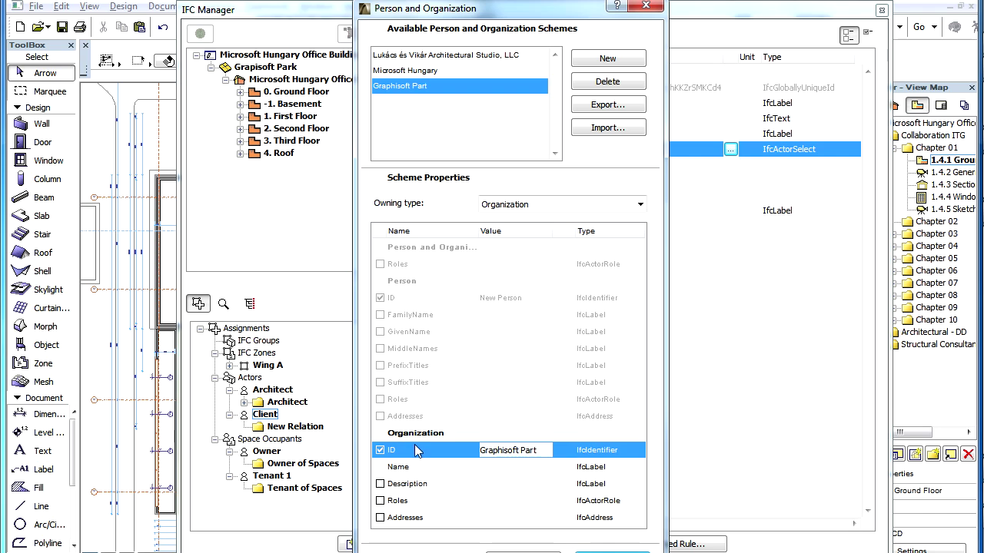
{"action": "key", "text": "Tab"}
{"action": "type", "text": "Graphisoft Park"}
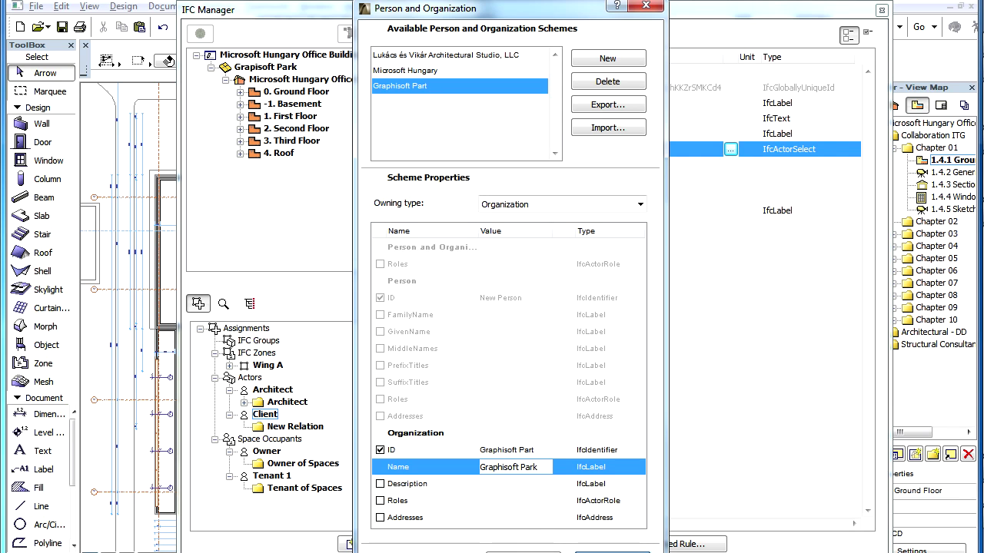
{"action": "left_click", "coordinate": [612, 552]}
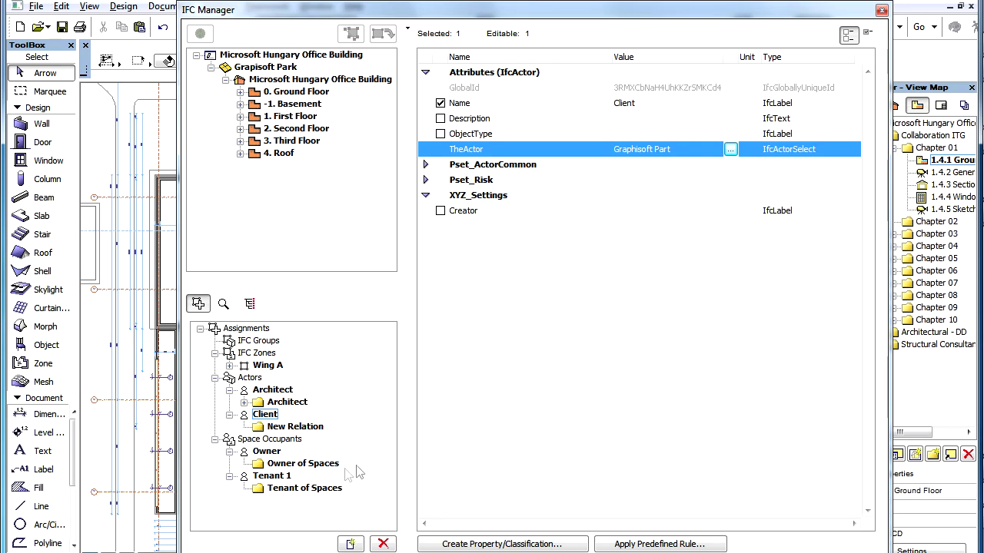
Review Tenant 1's Name, TheActor (Microsoft Hungary) and PredefinedType (TENANT) attributes.
{"action": "left_click", "coordinate": [275, 454]}
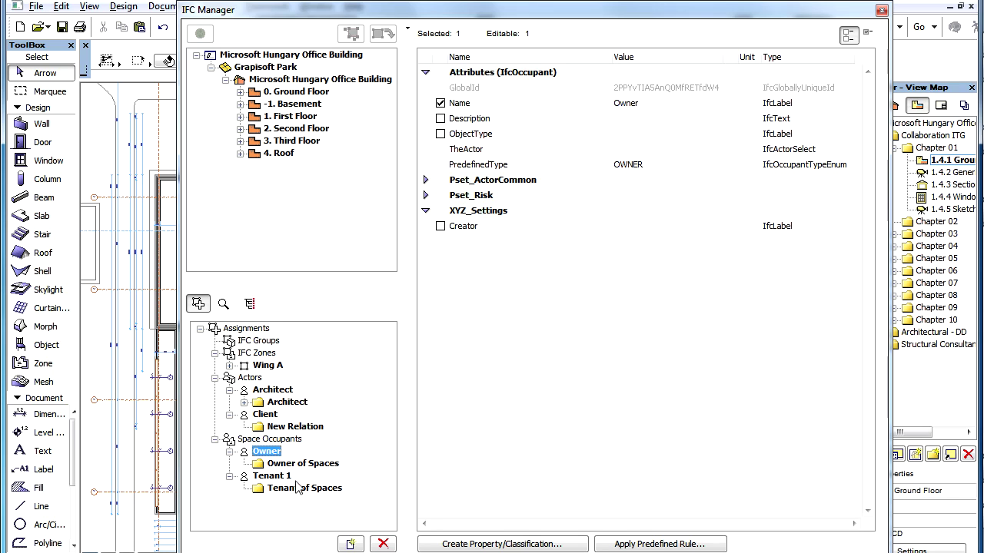
{"action": "left_click", "coordinate": [285, 478]}
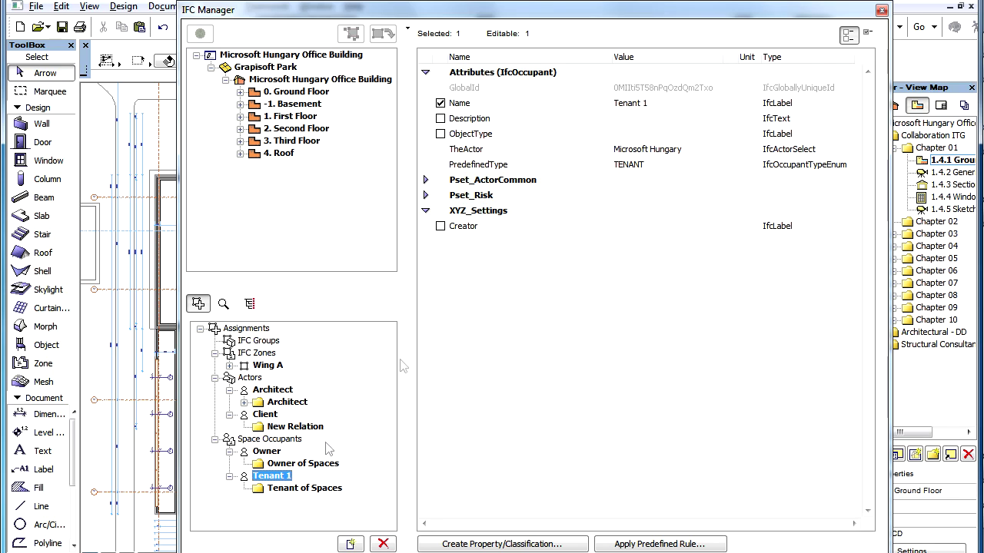
{"action": "left_click", "coordinate": [667, 110]}
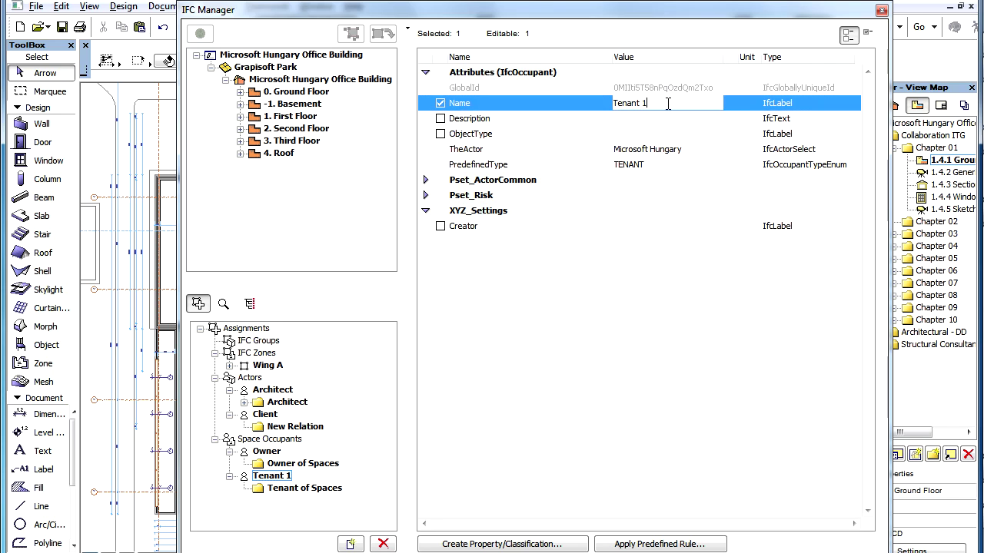
{"action": "left_click", "coordinate": [674, 152]}
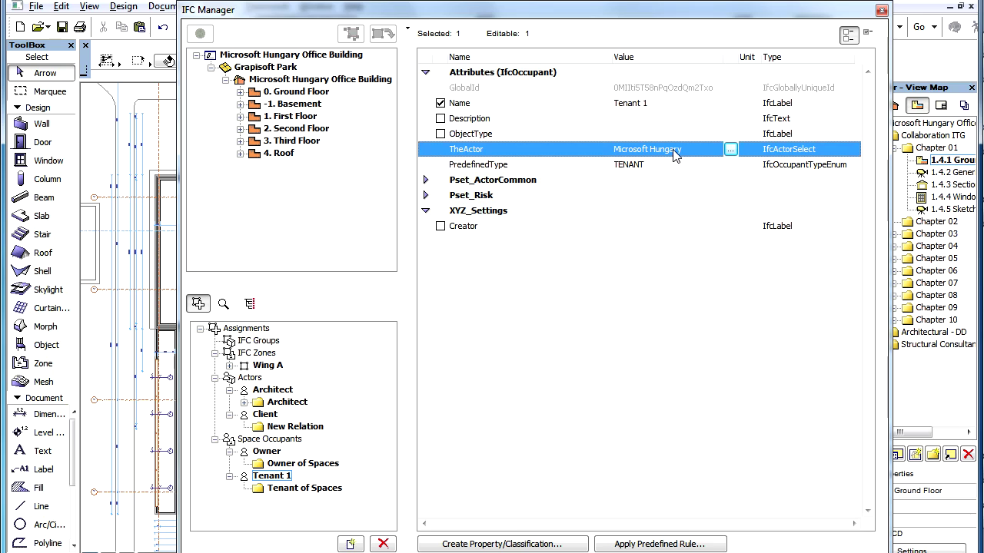
{"action": "left_click", "coordinate": [671, 172]}
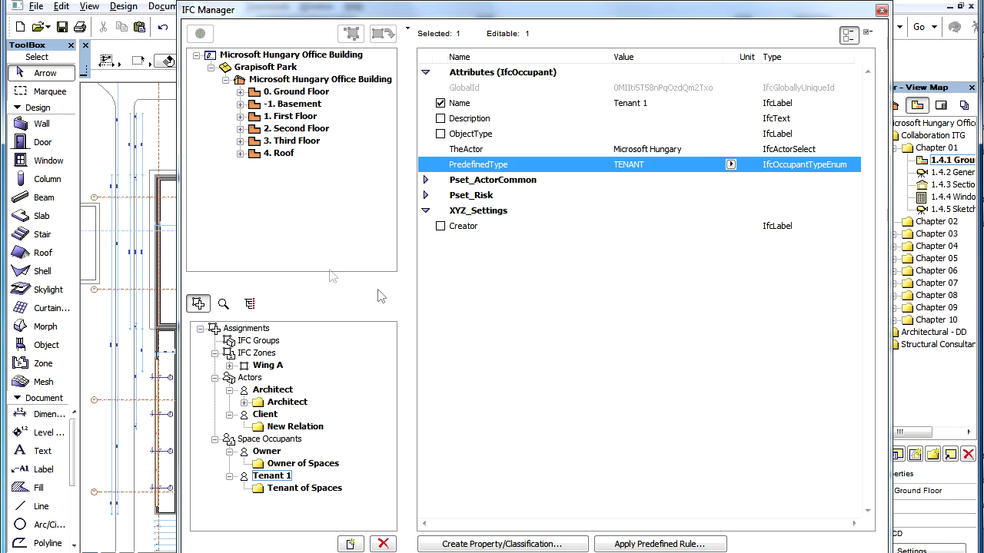
Select all 68 IfcSpace elements under 3. Third Floor.
{"action": "left_click", "coordinate": [241, 142]}
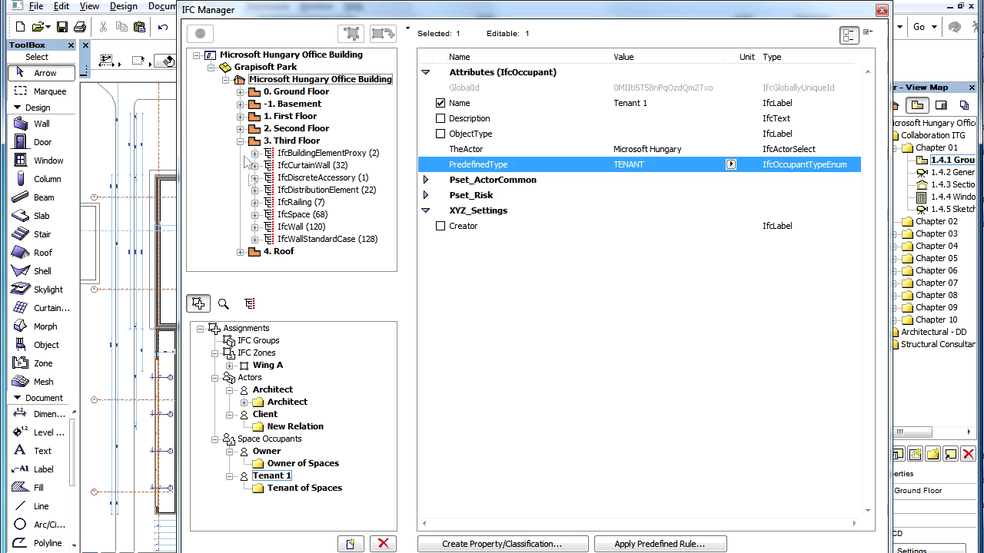
{"action": "left_click", "coordinate": [254, 214]}
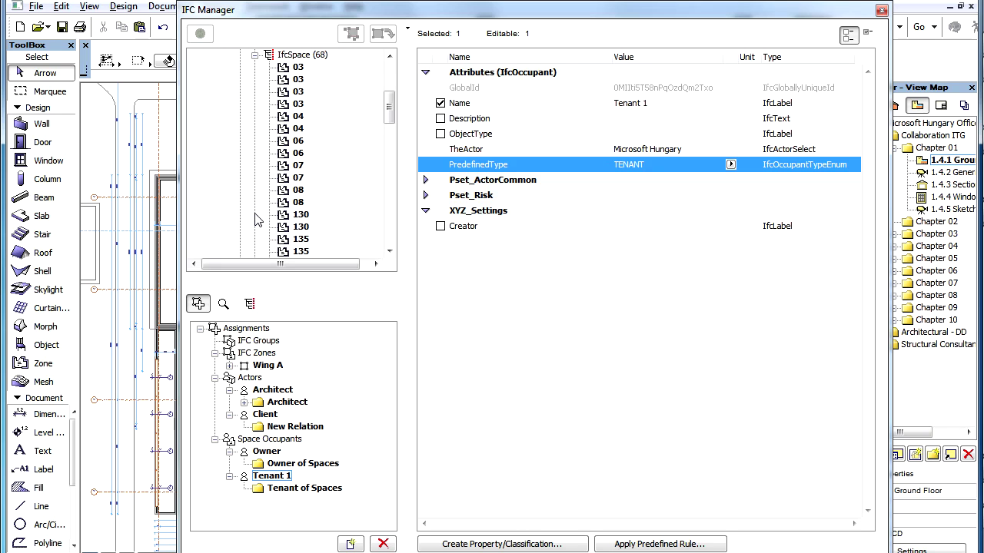
{"action": "left_click", "coordinate": [295, 72]}
{"action": "scroll", "coordinate": [333, 161], "scroll_direction": "down", "scroll_amount": 2}
{"action": "scroll", "coordinate": [331, 184], "scroll_direction": "down", "scroll_amount": 13}
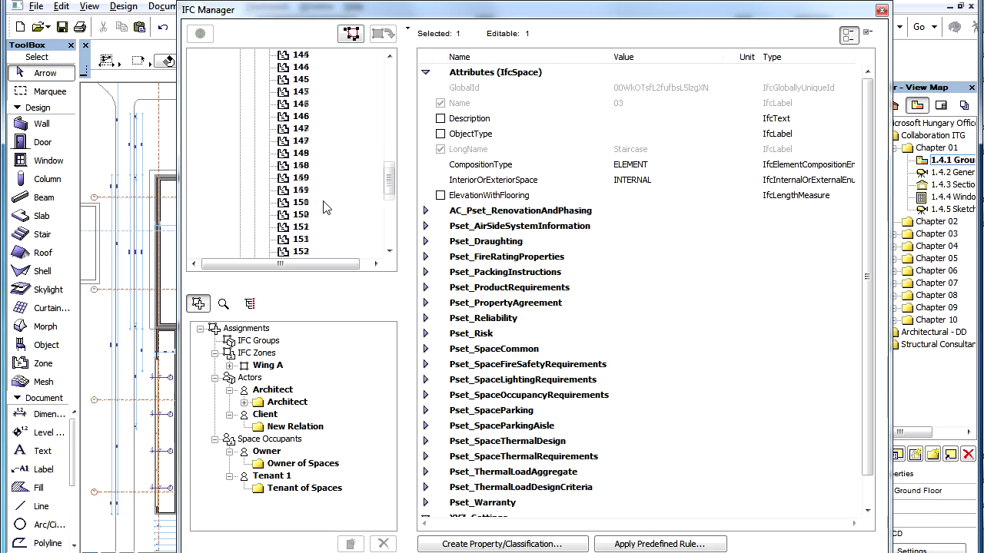
{"action": "scroll", "coordinate": [323, 206], "scroll_direction": "down", "scroll_amount": 3}
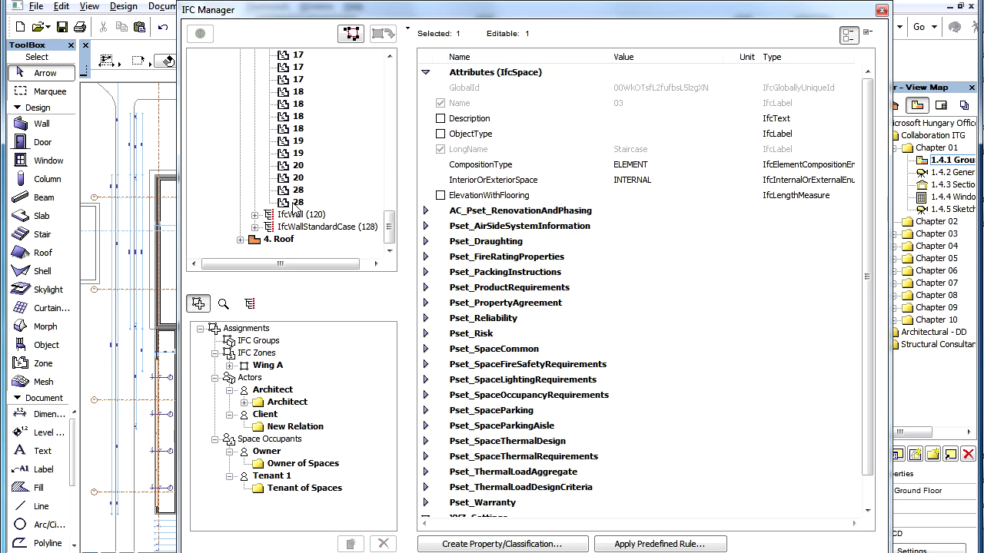
{"action": "left_click", "coordinate": [296, 202], "text": "shift"}
Assign the 68 selected spaces to Tenant 1's Tenant of Spaces and collapse the space list.
{"action": "left_click_drag", "start_coordinate": [298, 206], "coordinate": [329, 495]}
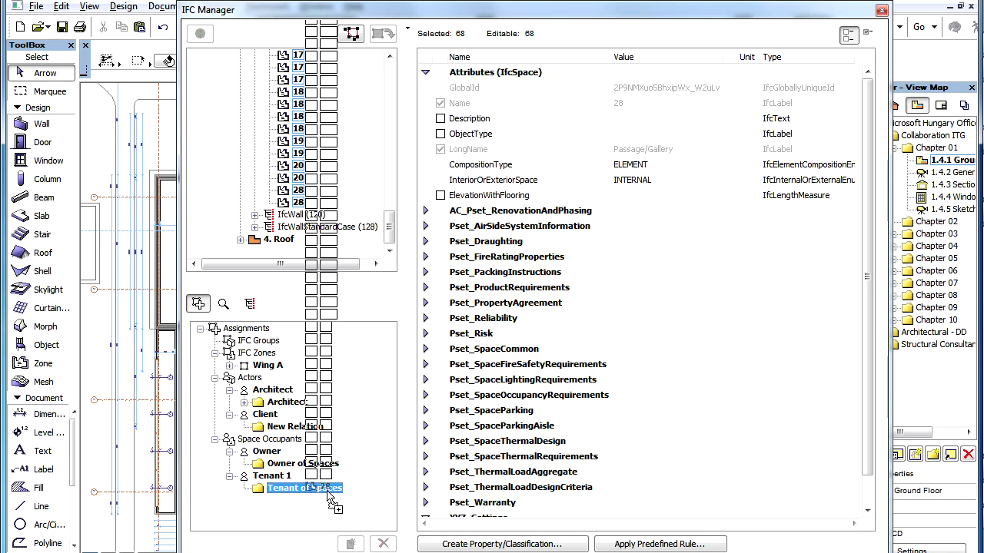
{"action": "left_click_drag", "start_coordinate": [329, 498], "coordinate": [329, 498]}
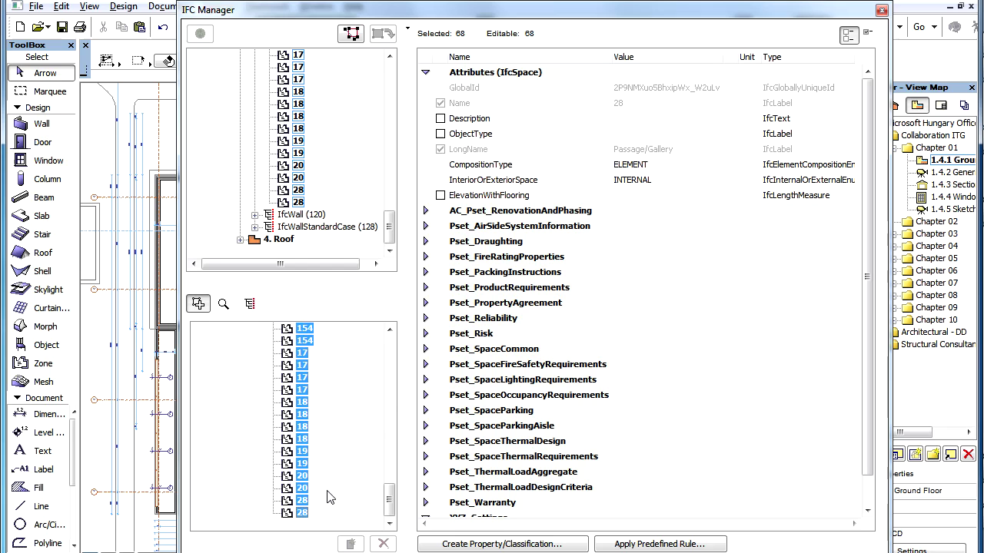
{"action": "left_click_drag", "start_coordinate": [389, 501], "coordinate": [405, 369]}
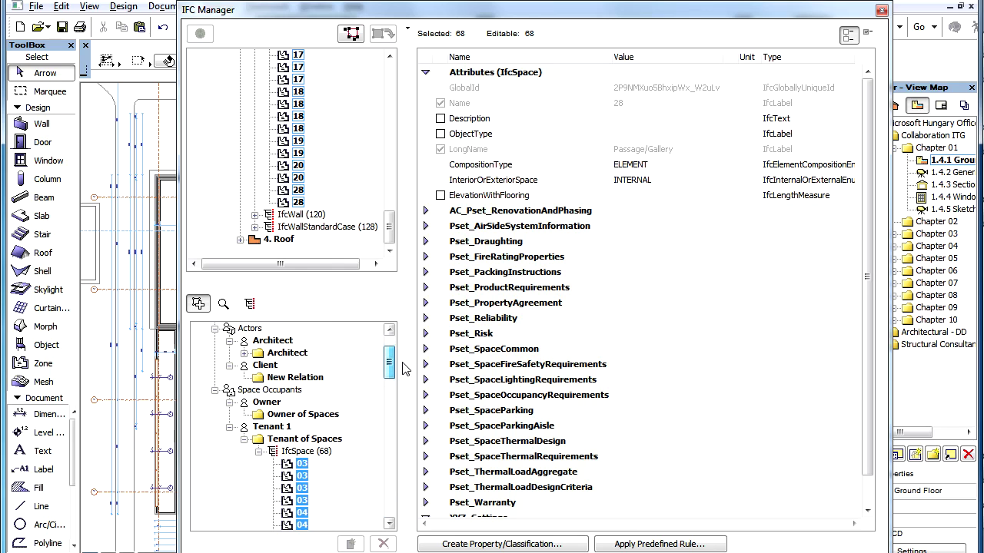
{"action": "left_click", "coordinate": [258, 452]}
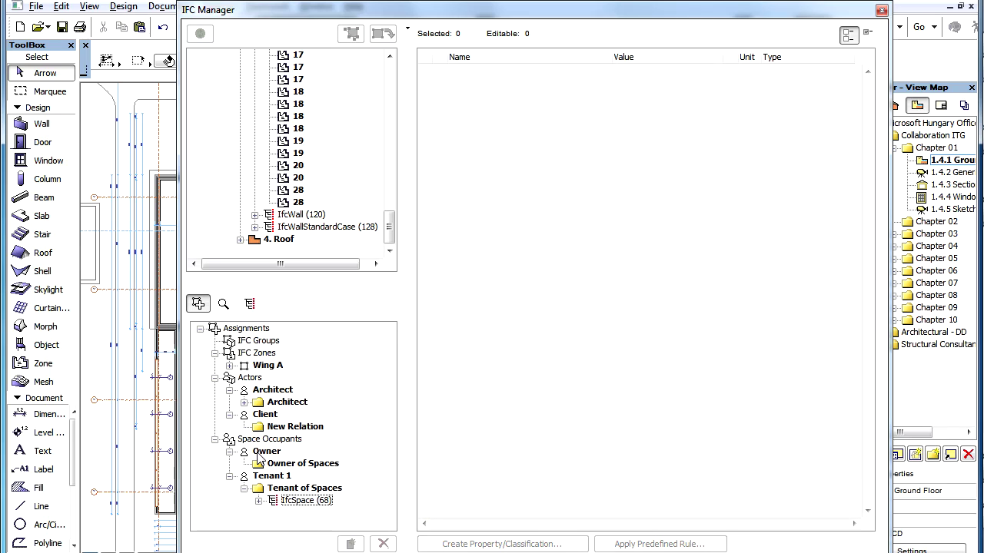
{"action": "left_click", "coordinate": [267, 355]}
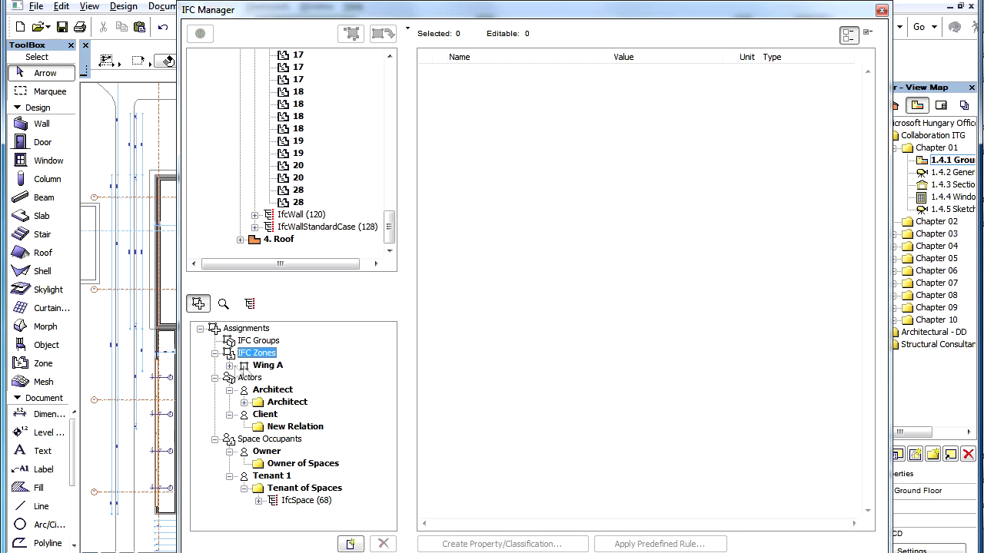
Drag the IfcZone 'Wing A' into the Owner's Owner of Spaces relation.
{"action": "left_click", "coordinate": [229, 366]}
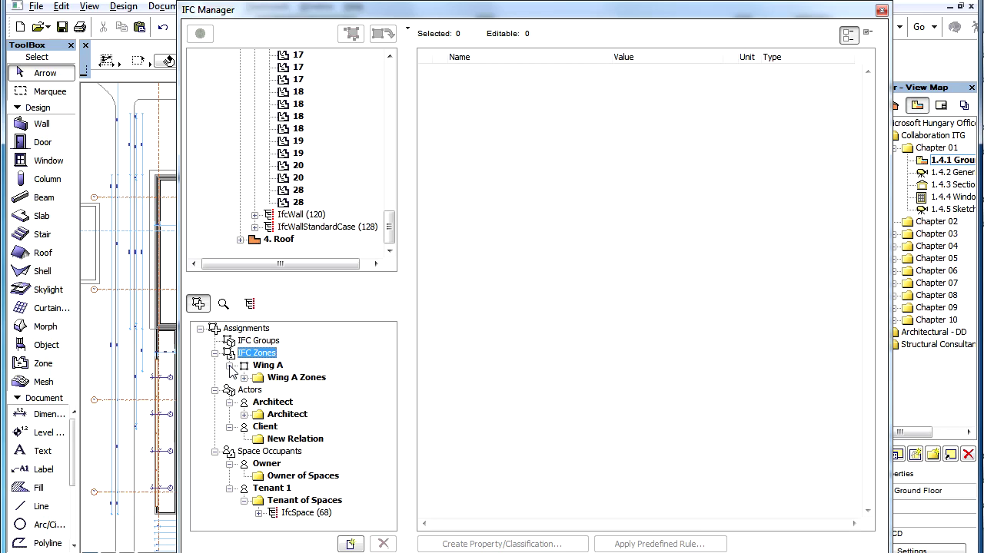
{"action": "left_click", "coordinate": [269, 365]}
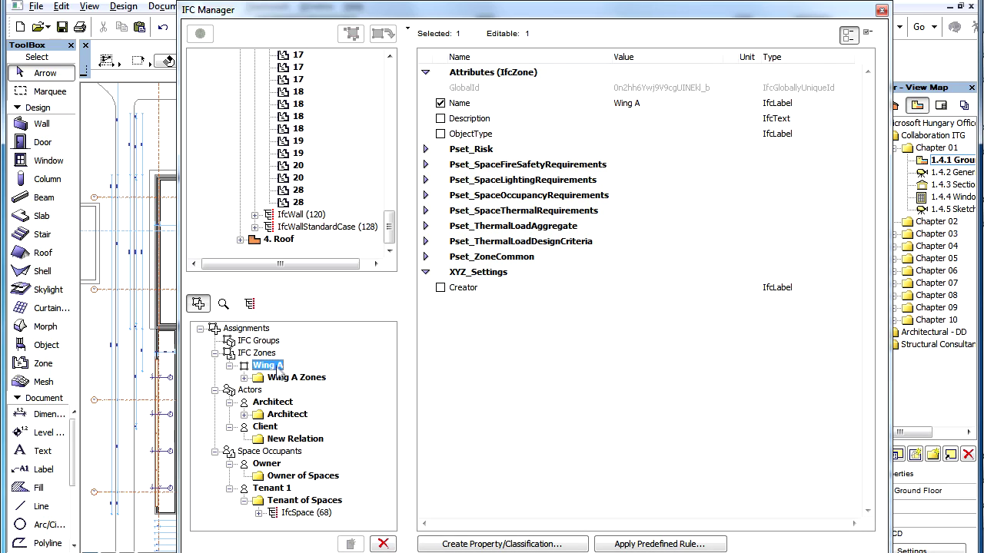
{"action": "left_click_drag", "start_coordinate": [277, 364], "coordinate": [316, 481]}
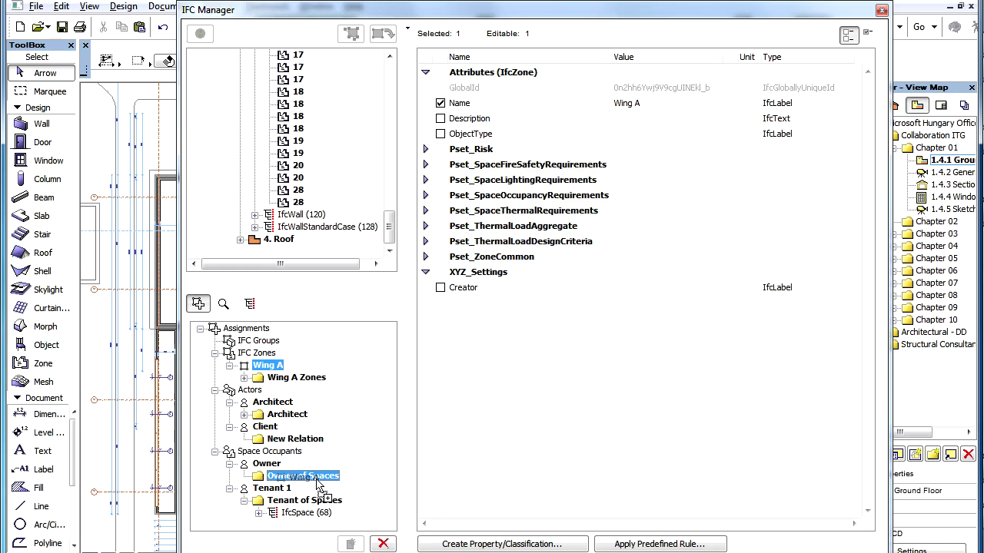
{"action": "left_click_drag", "start_coordinate": [318, 482], "coordinate": [319, 481]}
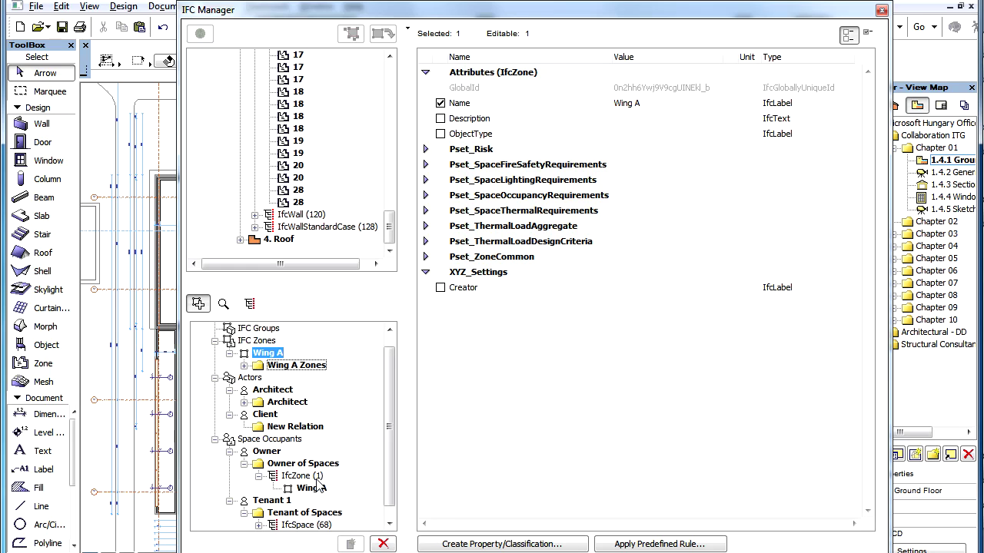